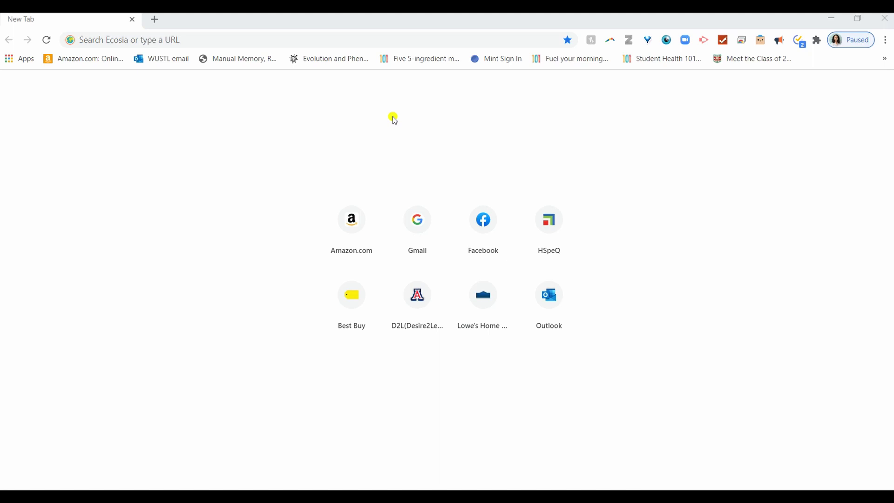
Open the website aviris.jpl.nasa.gov.
click(140, 37)
text(a)
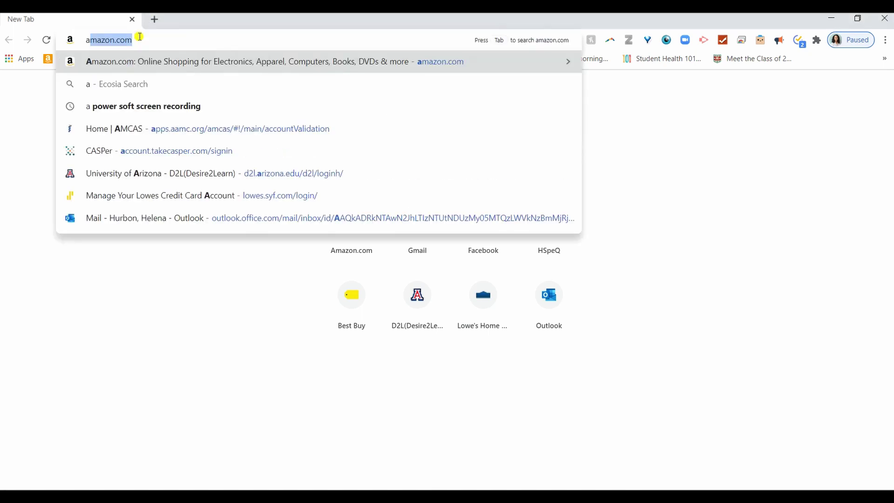
text(viris.jpl.nasa.gov)
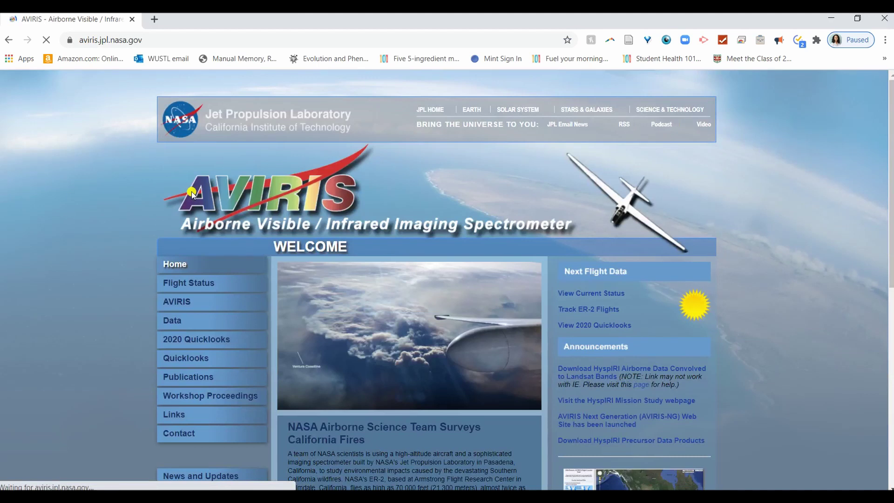
Open the AVIRIS data archive search from the home page.
scroll(380, 387, down, 3)
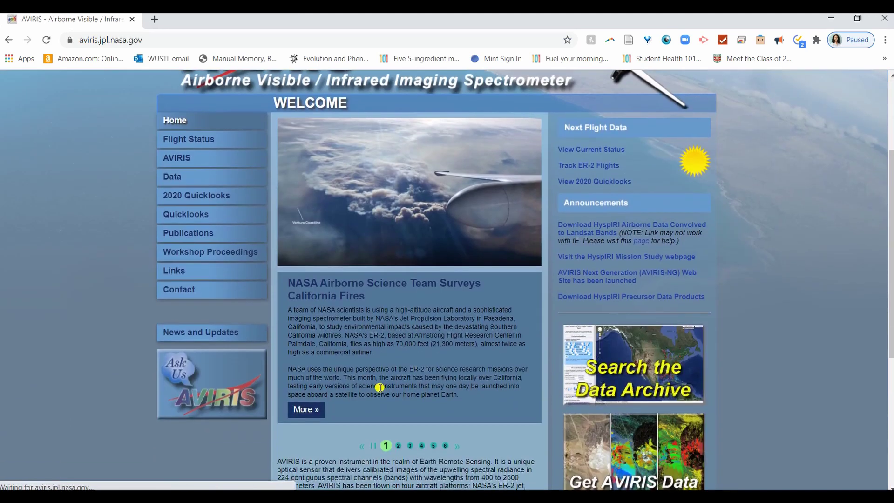
scroll(380, 387, down, 1)
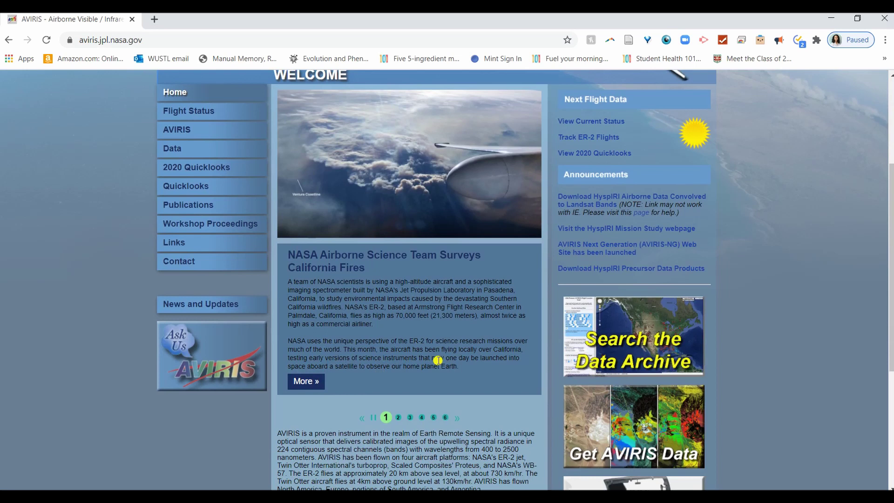
scroll(437, 360, down, 1)
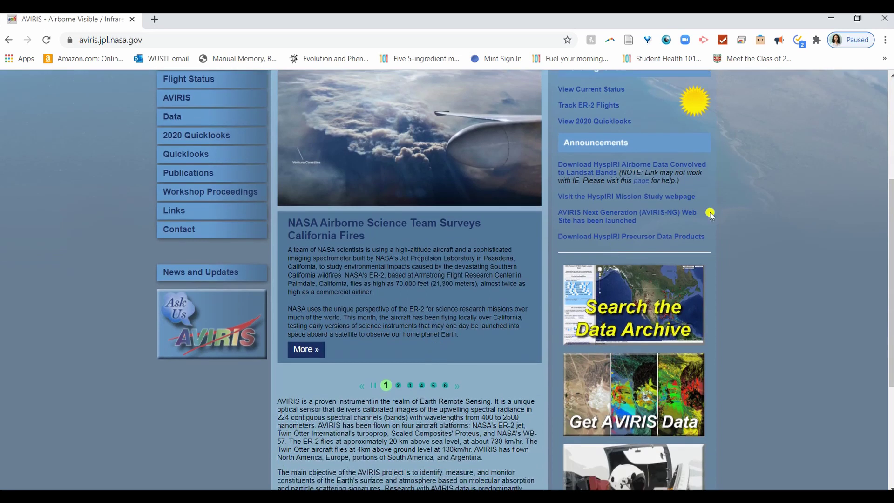
click(679, 297)
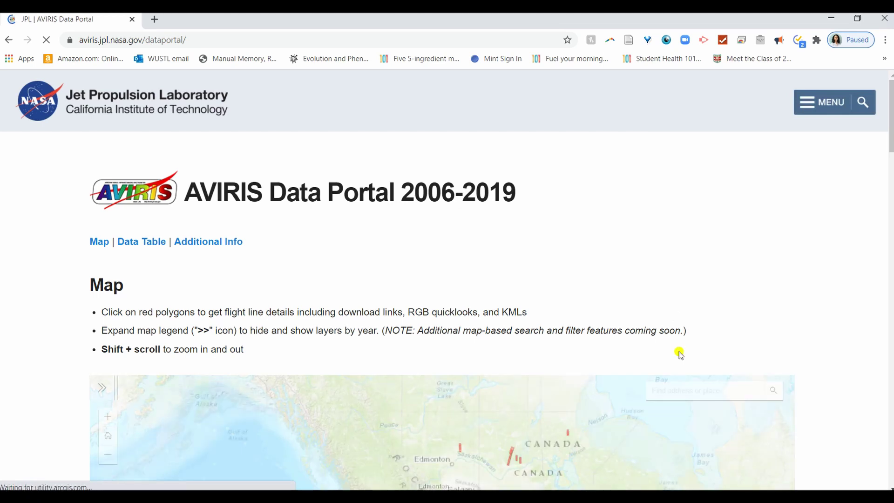
Select the flight line polygon over Lake St. Clair near Detroit on the map and download its orthocorrected radiance data.
scroll(685, 397, down, 3)
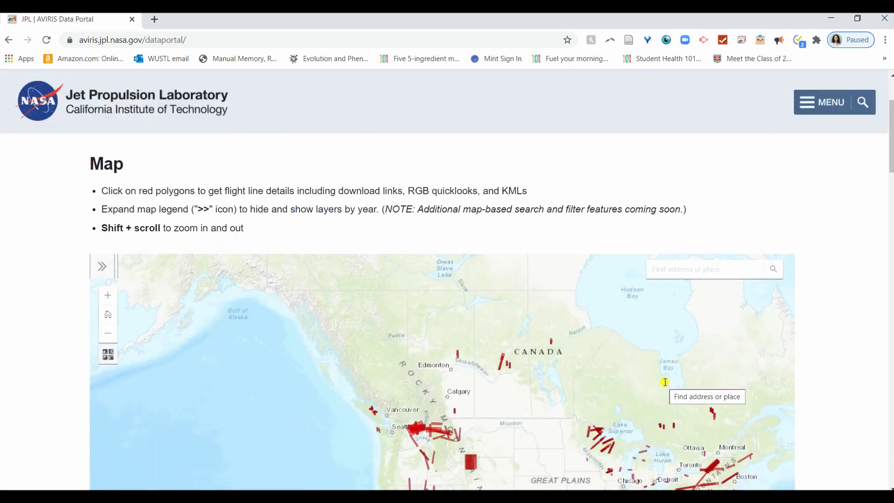
scroll(773, 379, down, 3)
scroll(773, 379, up, 3)
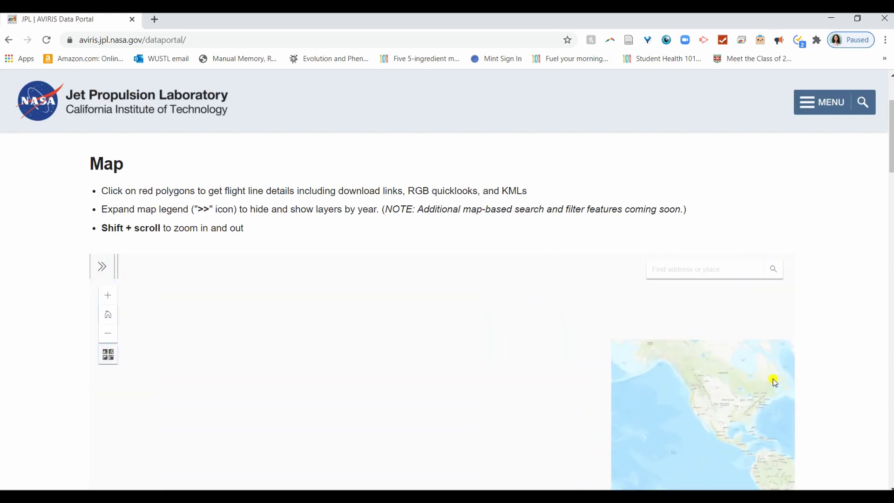
scroll(882, 365, down, 3)
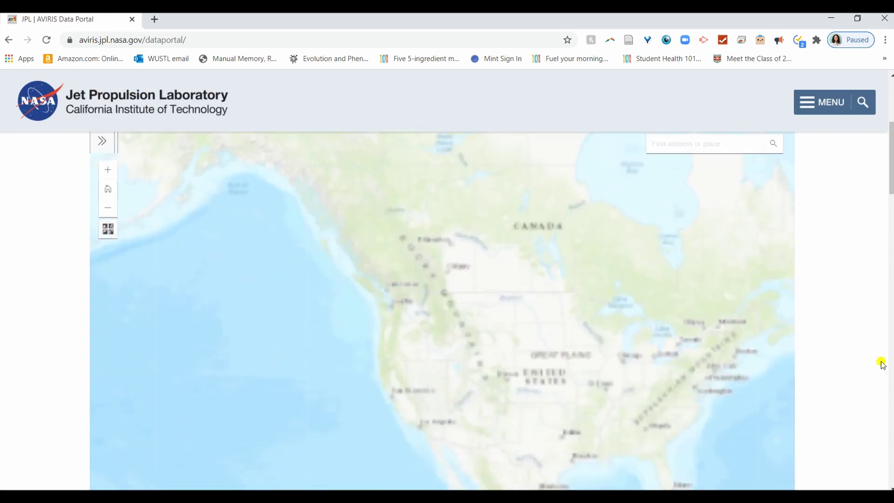
drag(647, 369, 462, 323)
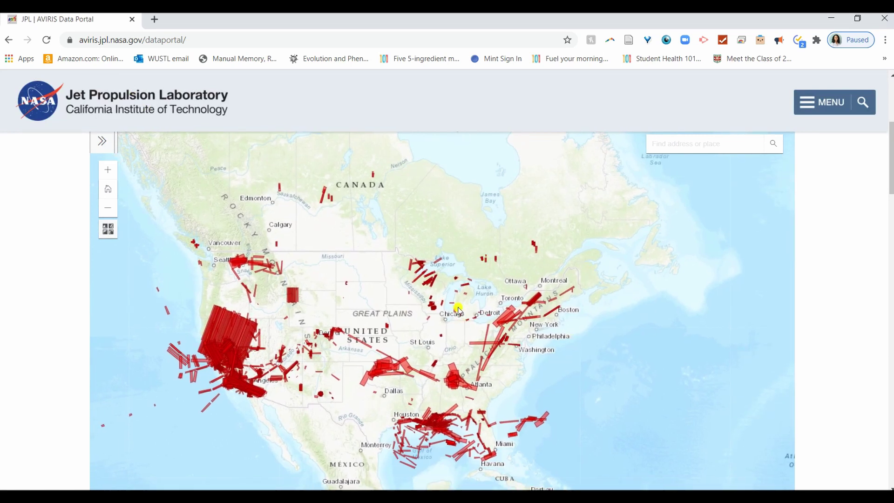
scroll(451, 306, up, 3)
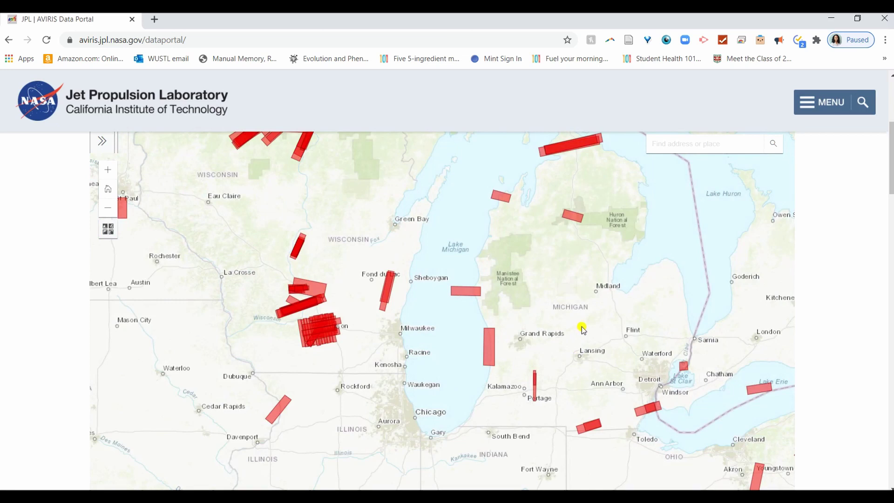
drag(582, 329, 451, 329)
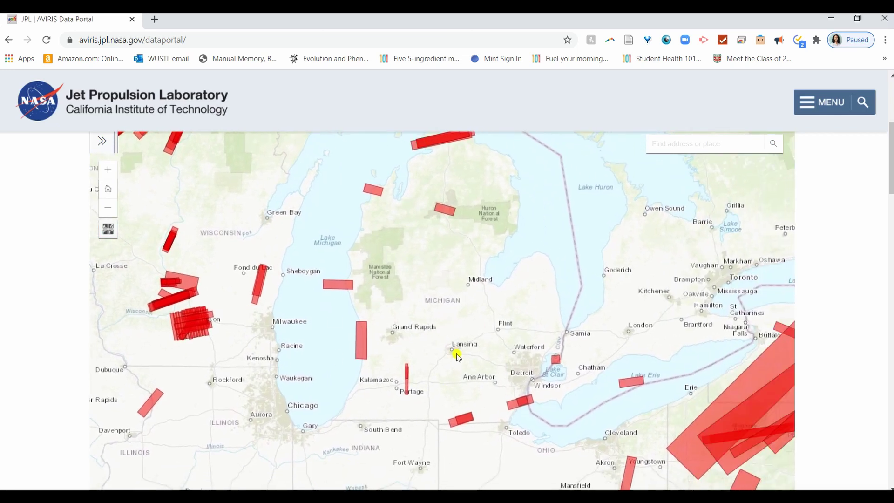
click(555, 360)
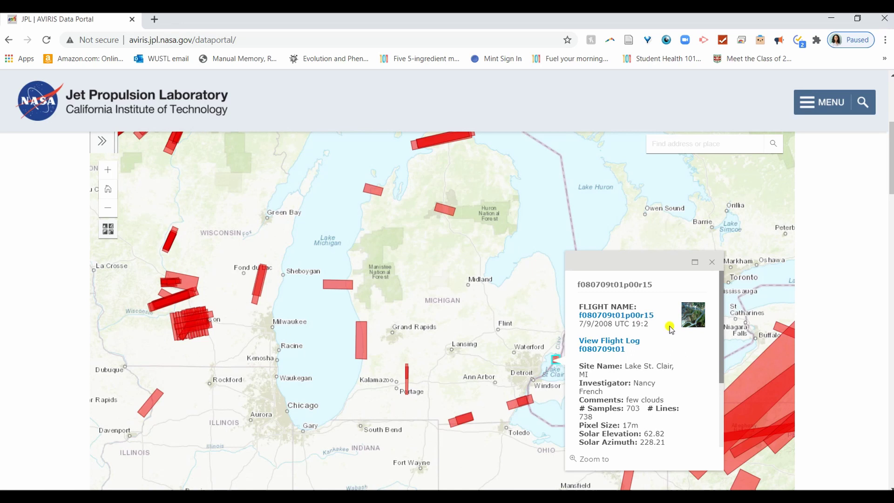
scroll(661, 387, down, 3)
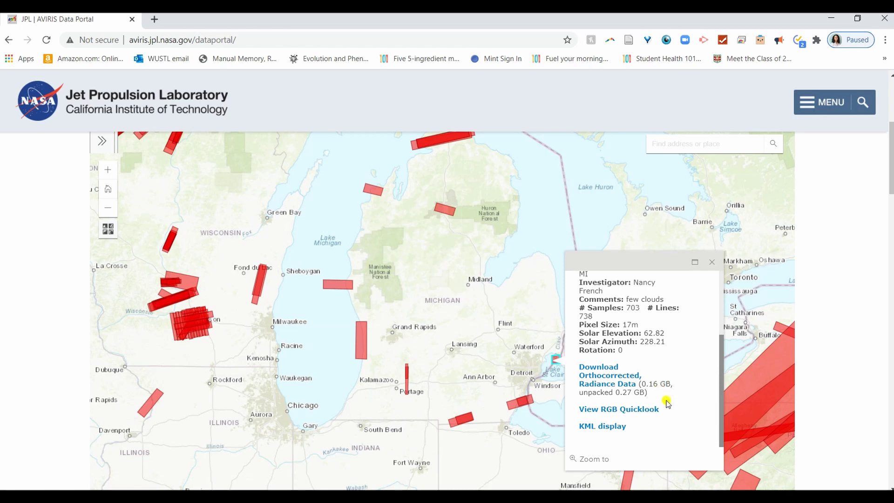
click(607, 380)
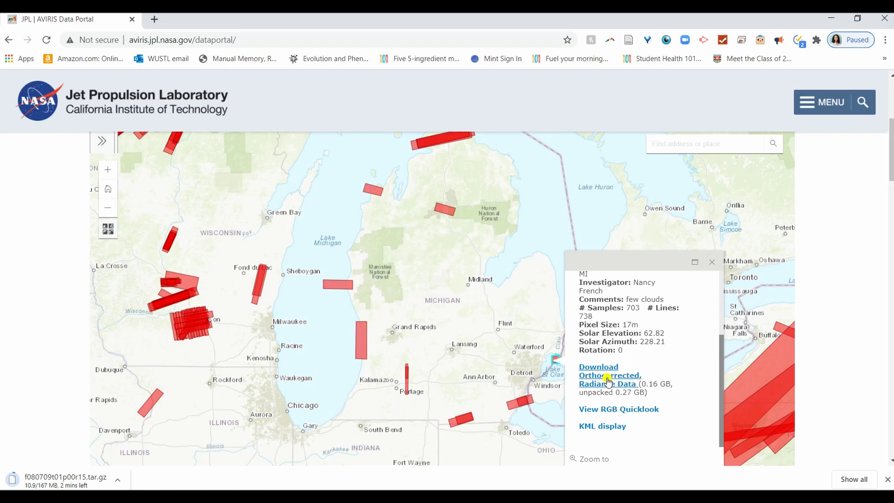
click(54, 482)
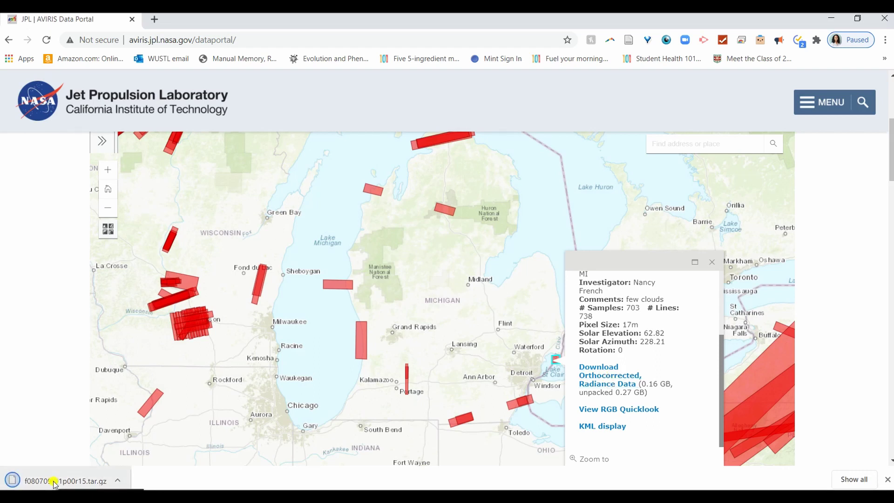
click(55, 482)
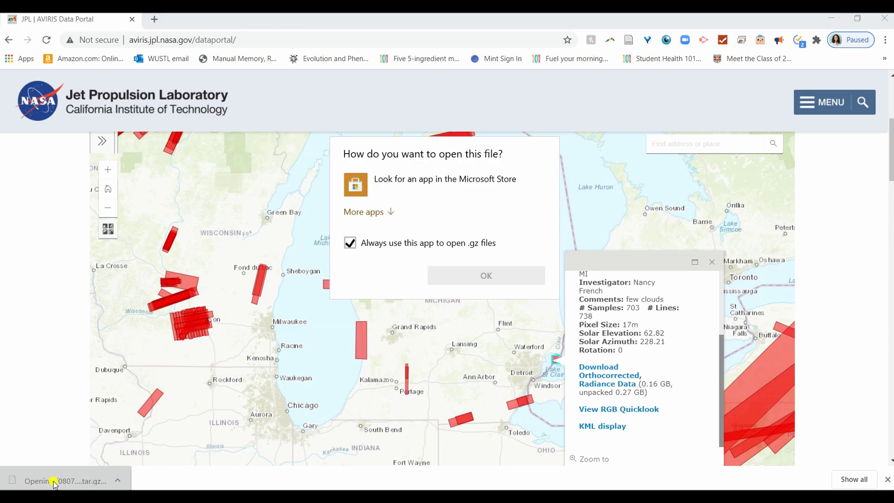
click(409, 305)
Switch to File Explorer and show the Downloads folder.
key(super+e)
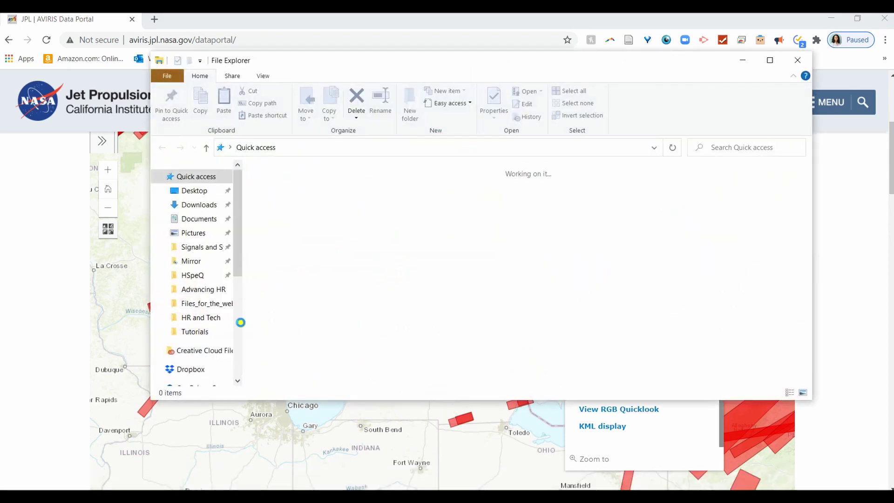
click(191, 205)
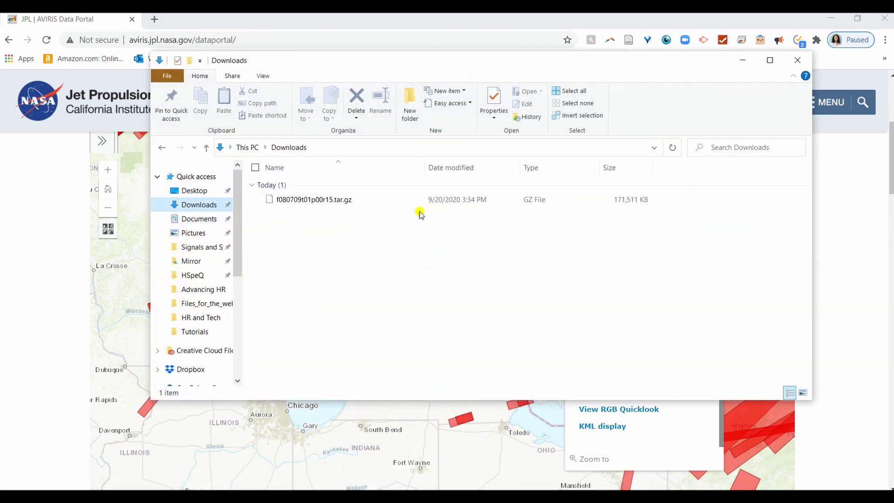
right_click(367, 207)
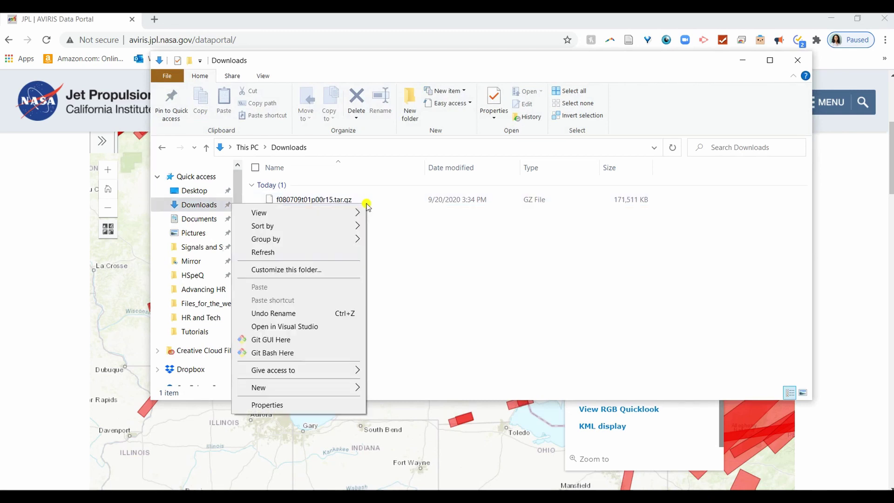
click(372, 206)
double_click(373, 205)
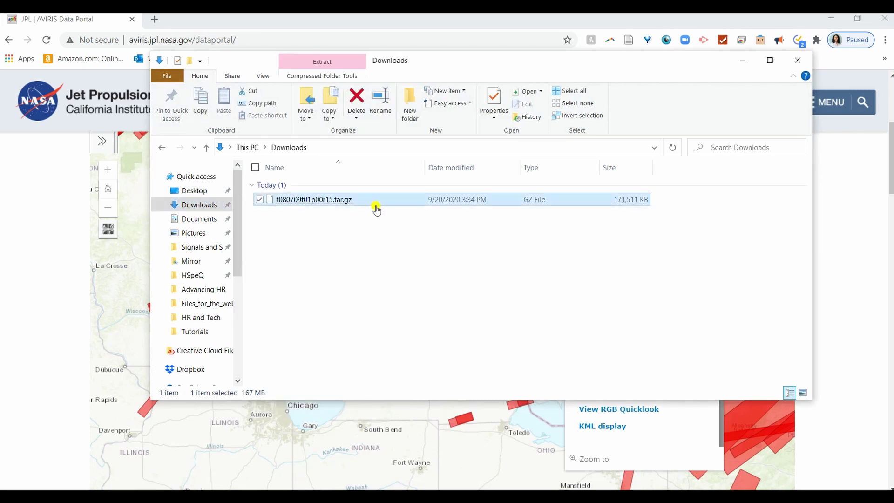
right_click(374, 205)
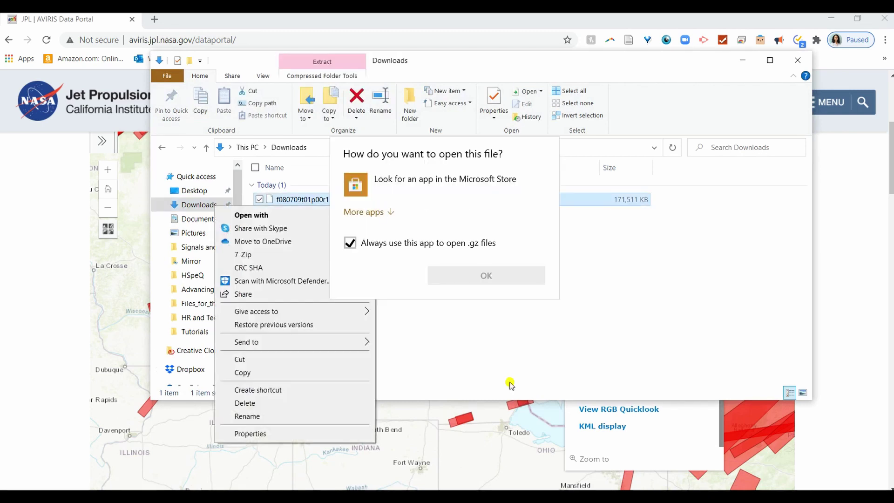
click(493, 357)
Extract f080709t01p00r15.tar.gz with 7-Zip into a f080709t01p00r15.tar subfolder of Downloads, using full pathnames.
right_click(390, 203)
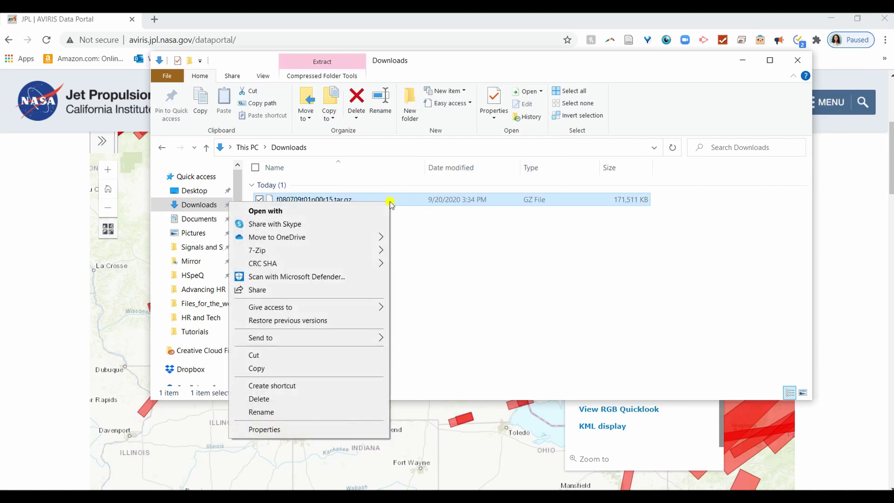
mouse_move(312, 251)
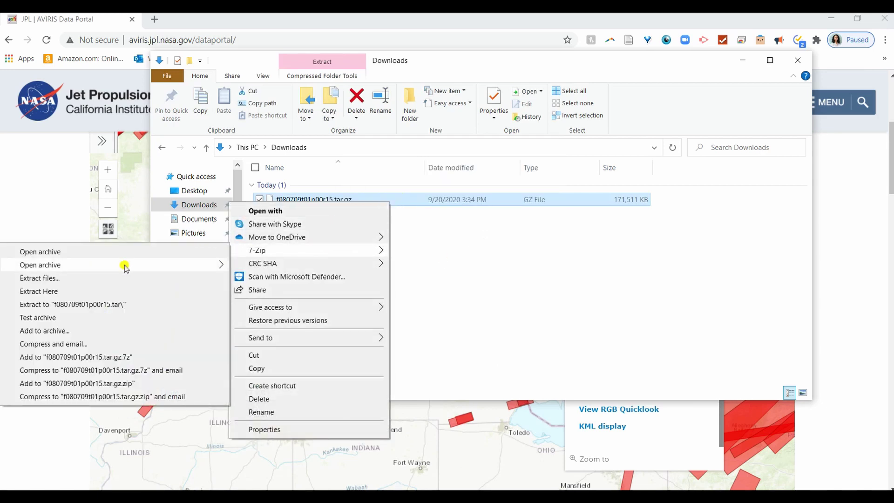
click(83, 278)
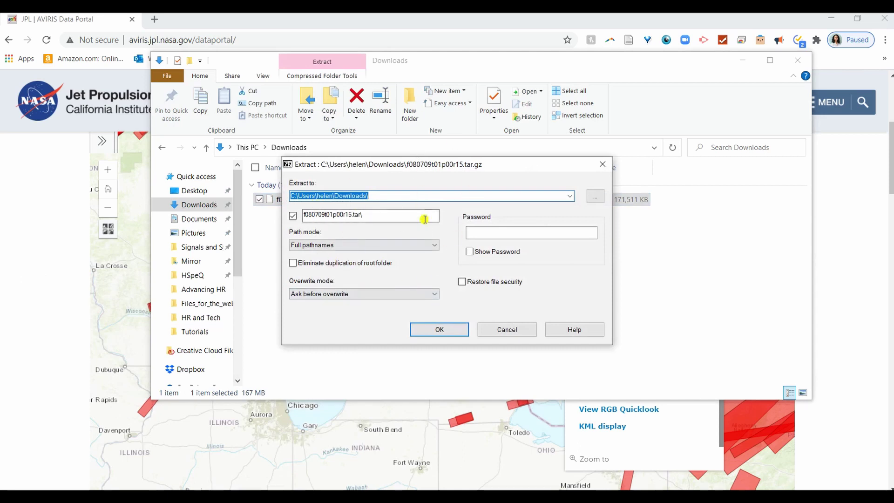
click(425, 329)
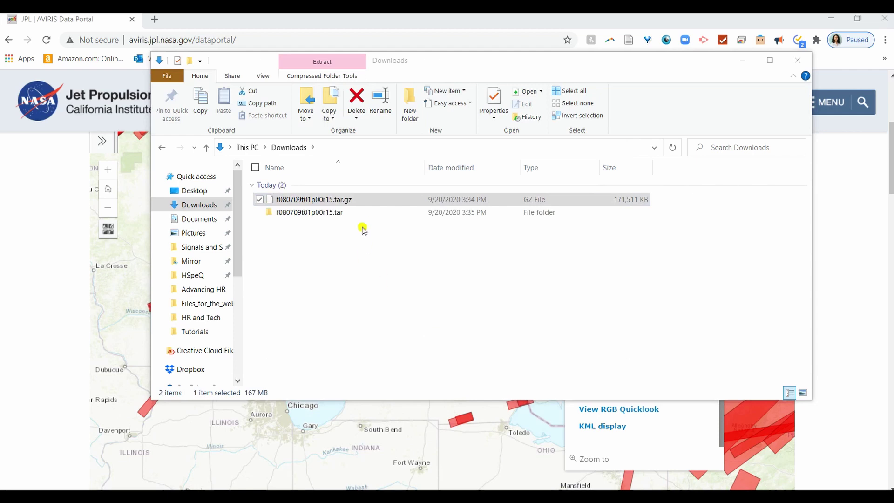
double_click(360, 200)
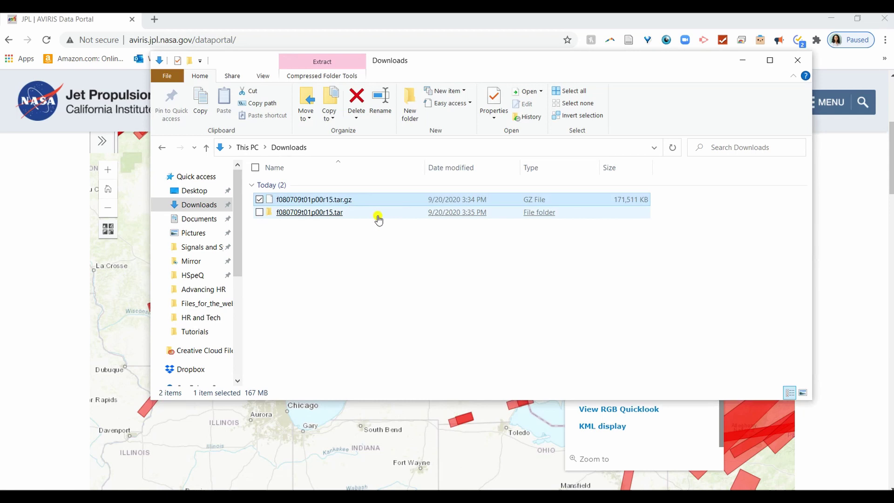
right_click(378, 217)
click(390, 254)
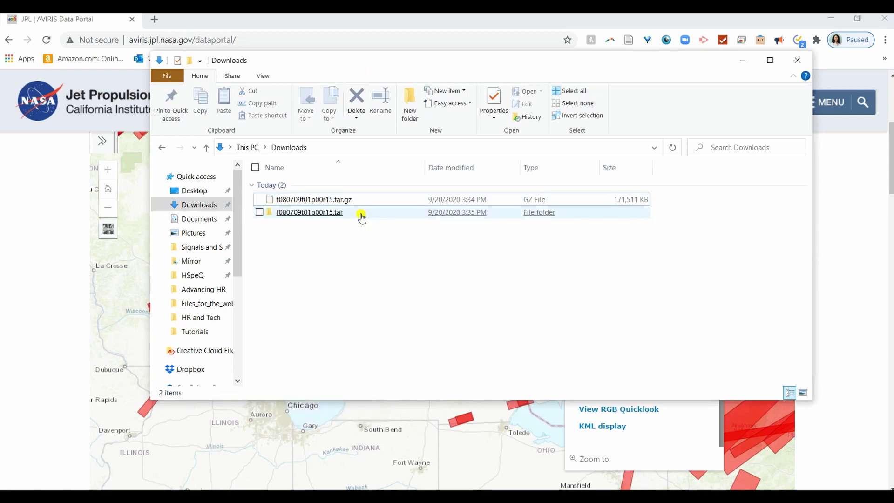
click(259, 213)
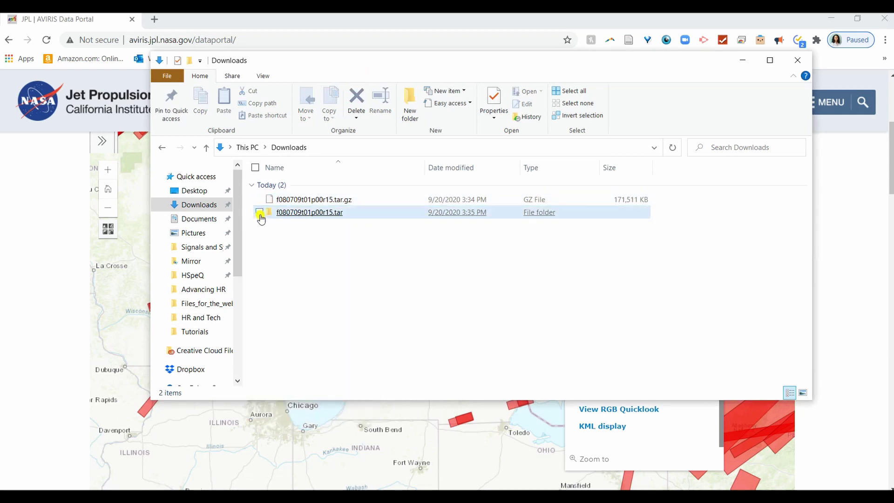
right_click(355, 219)
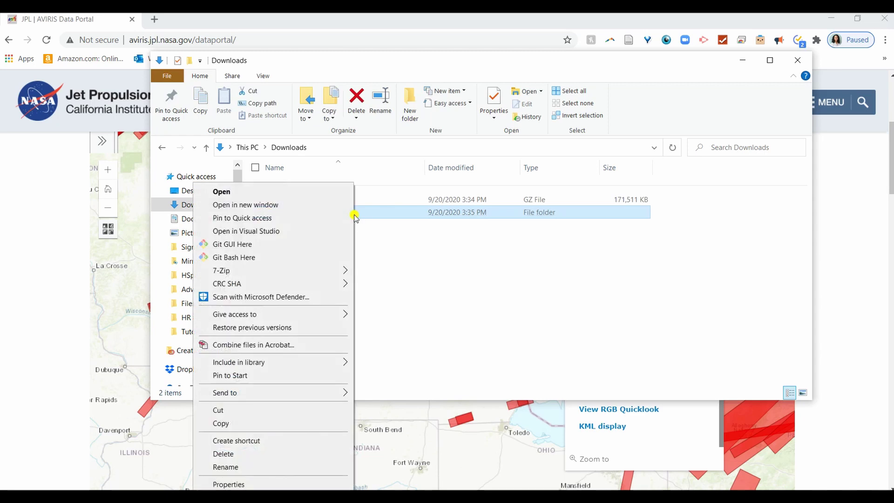
mouse_move(275, 270)
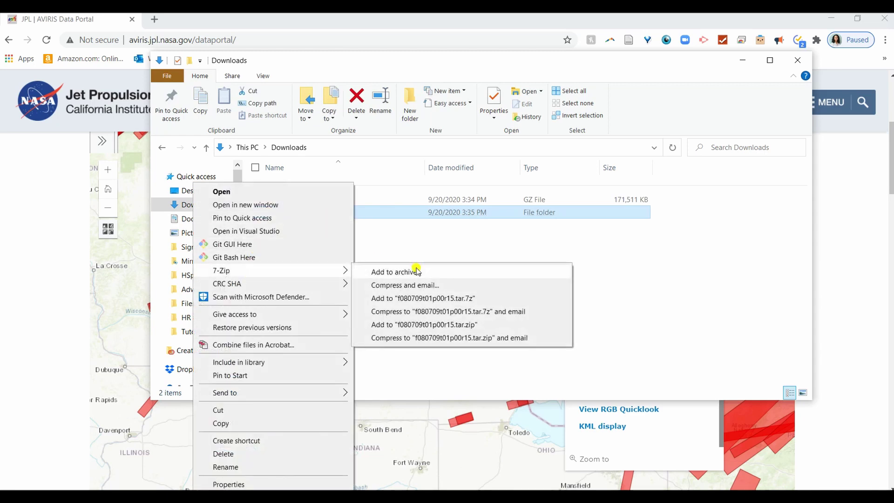
click(373, 237)
Open the f080709t01p00r15.tar folder and extract the TAR file inside it with 7-Zip into a f080709t01p00r15 subfolder.
double_click(339, 214)
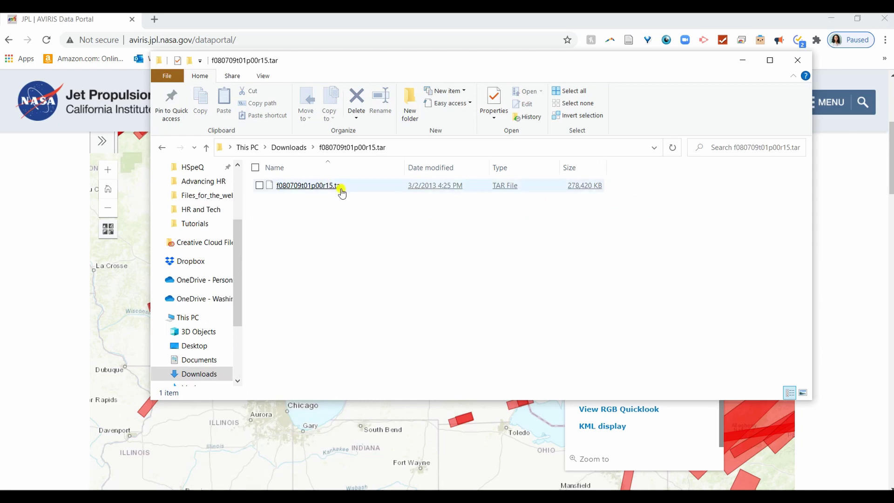
click(341, 192)
right_click(341, 192)
mouse_move(237, 246)
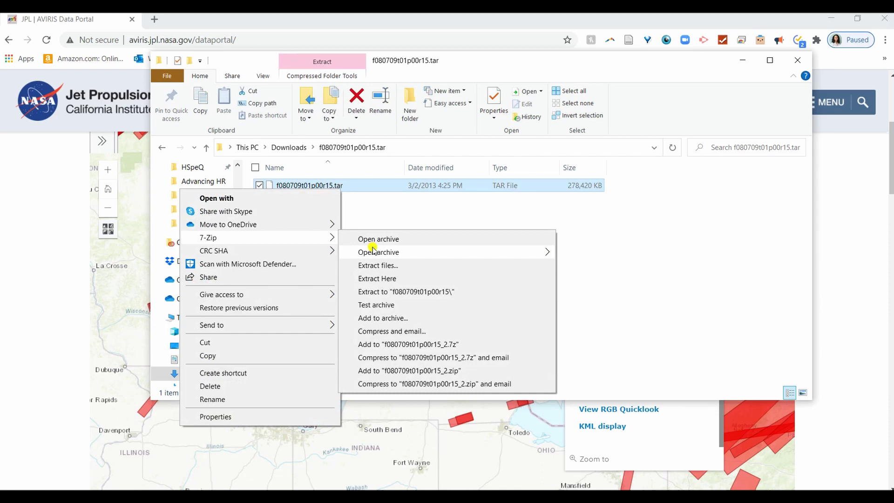
click(376, 265)
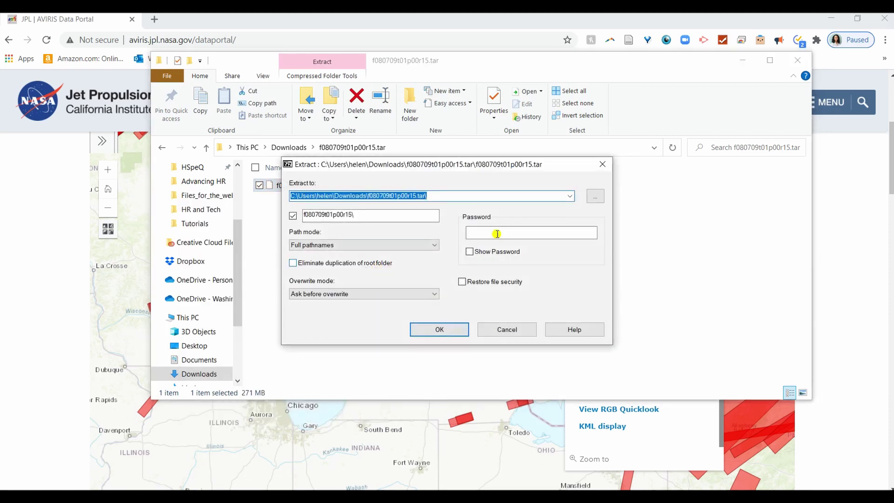
click(434, 328)
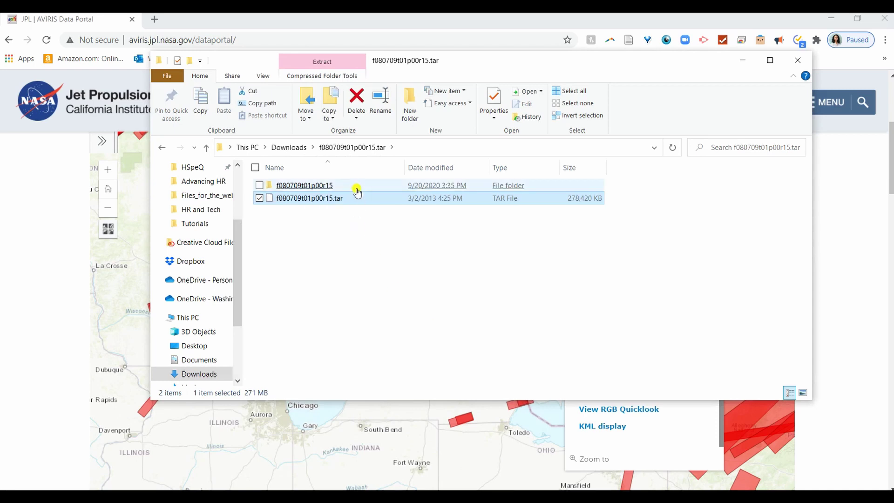
Open the extracted f080709t01p00r15 folder, and switch to IDCube Lite in a maximized window.
double_click(355, 189)
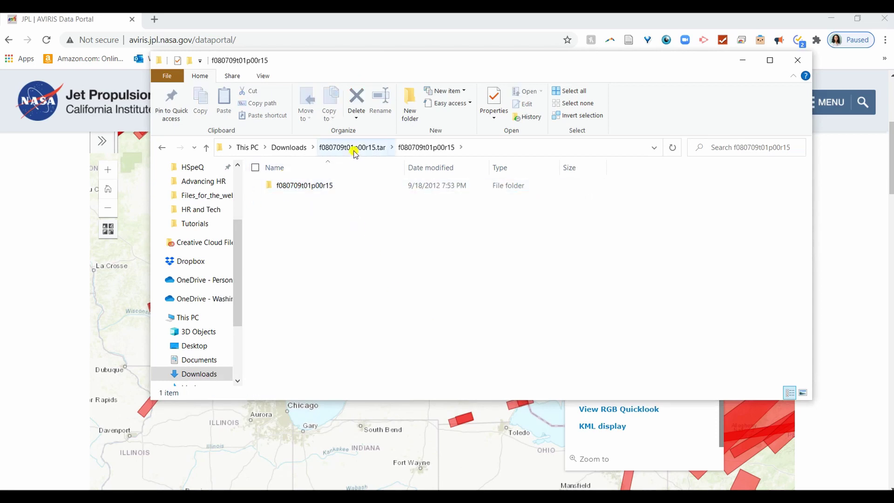
key(super+d)
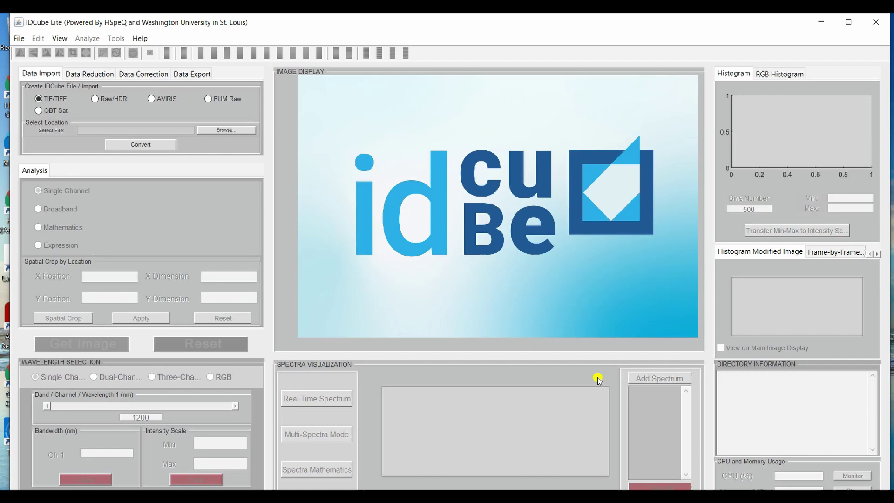
click(845, 26)
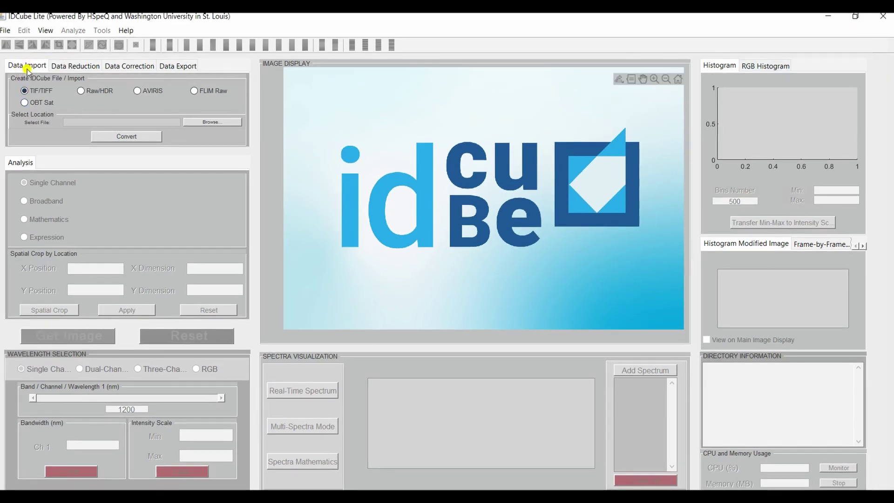
Set the import type to AVIRIS and browse for source files in the innermost f080709t01p00r15 folder under Downloads.
click(142, 92)
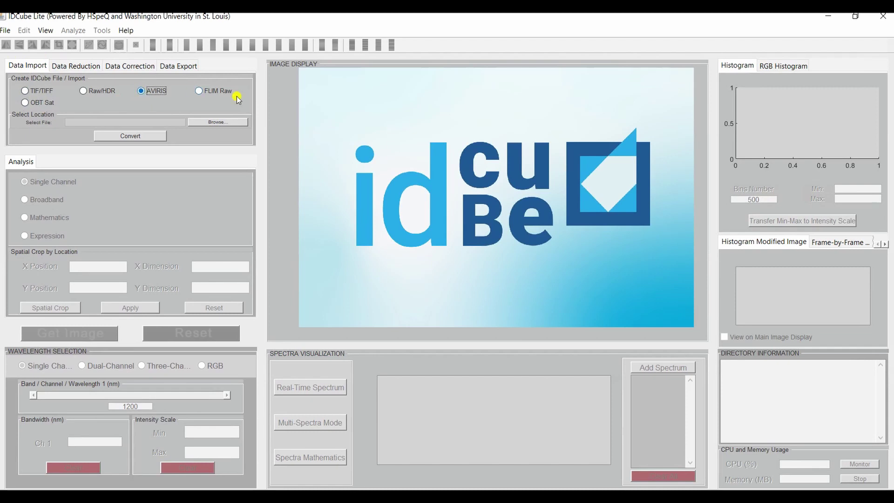
click(204, 123)
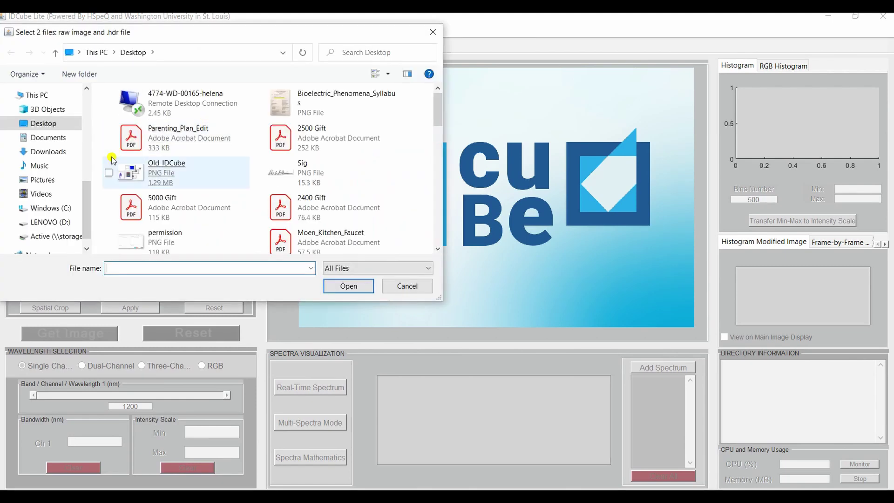
click(48, 152)
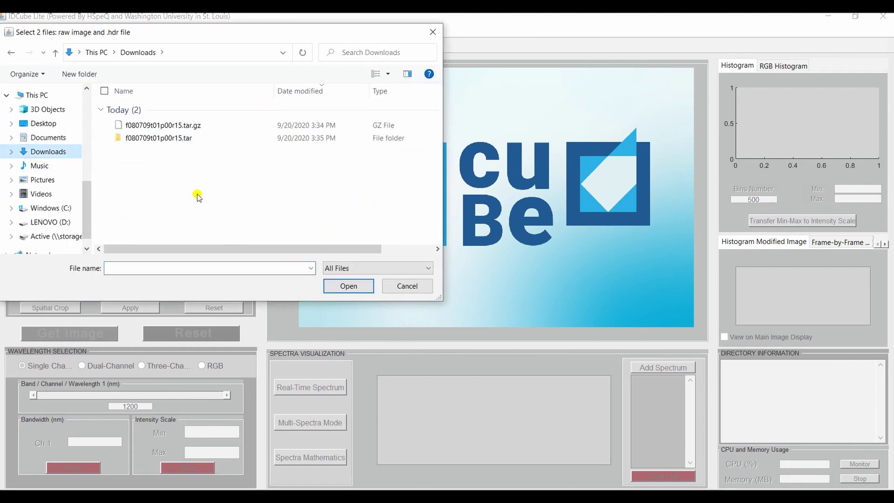
double_click(198, 139)
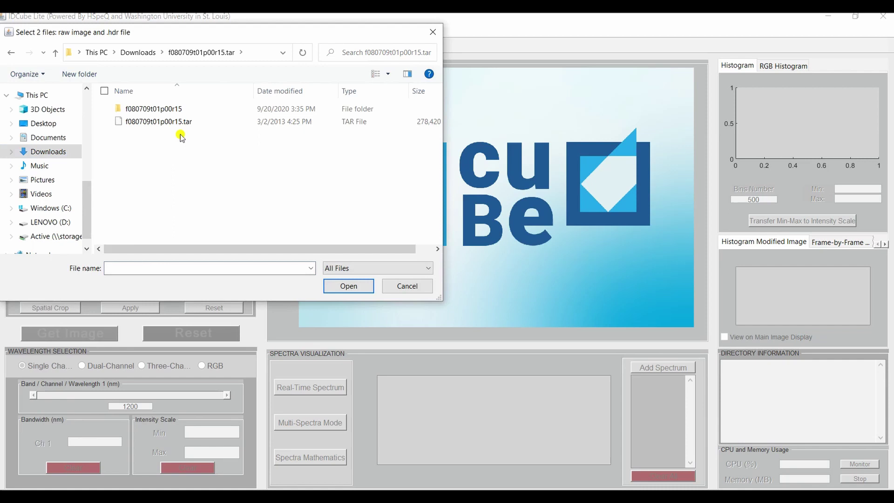
double_click(185, 112)
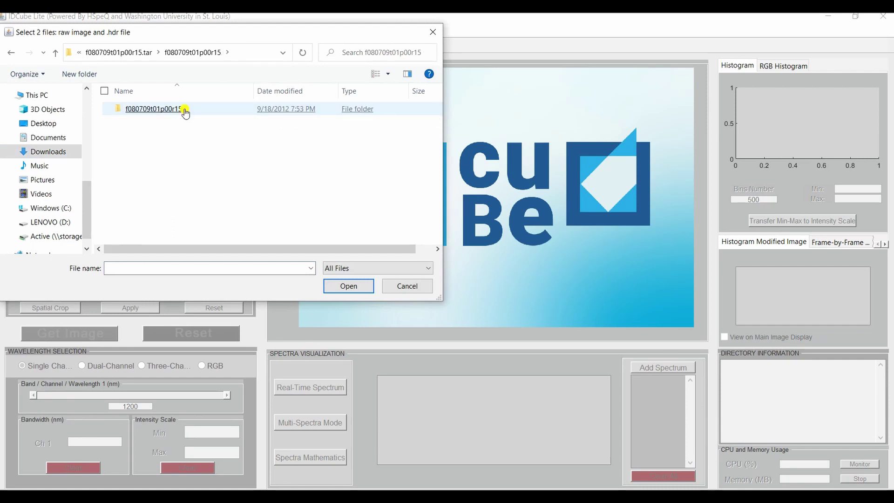
double_click(185, 111)
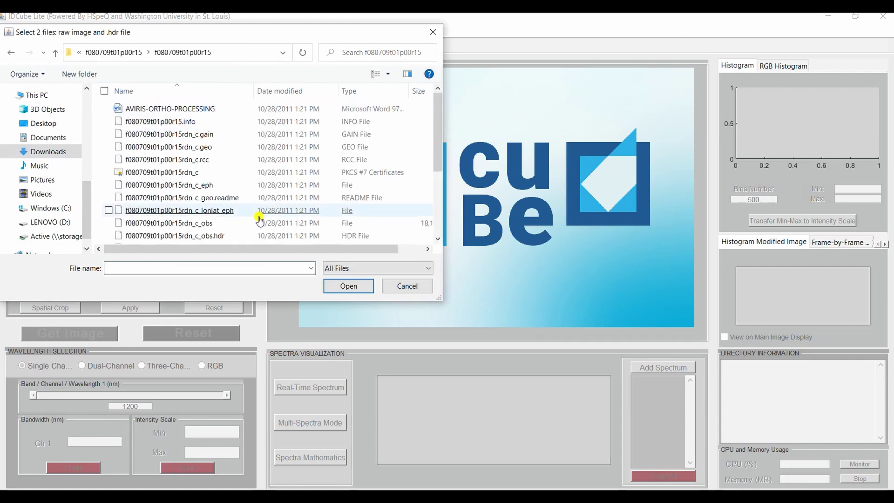
Load f080709t01p00r15rdn_c_sc01_ort_img together with its .hdr file and convert them to an IDCube file.
scroll(192, 176, down, 3)
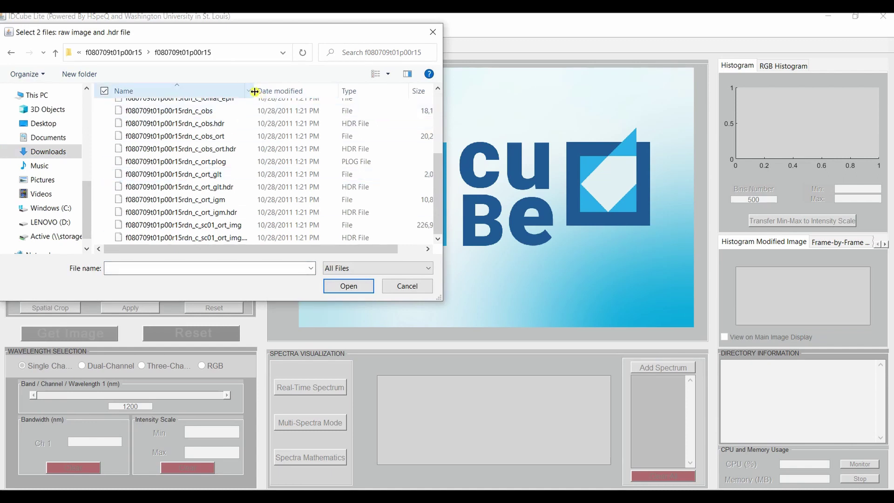
mouse_move(255, 92)
mouse_down()
mouse_move(280, 91)
mouse_move(268, 91)
mouse_up()
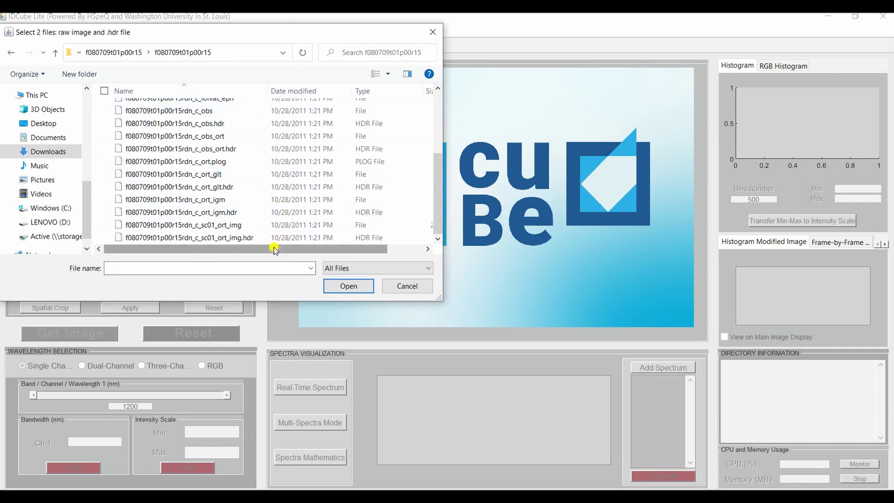
drag(188, 249, 228, 252)
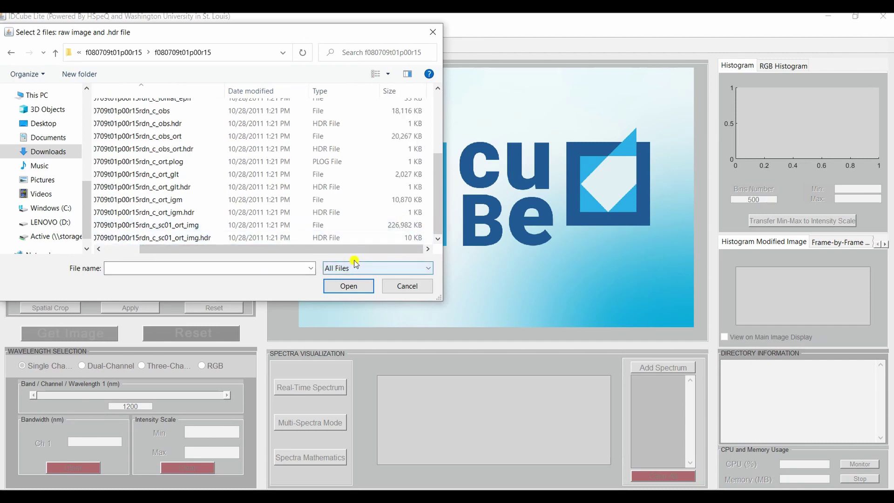
drag(350, 251, 250, 247)
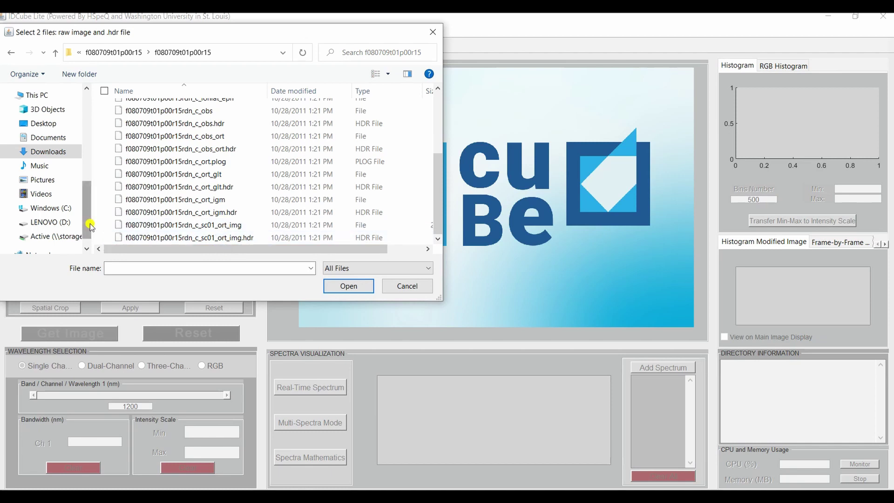
click(108, 228)
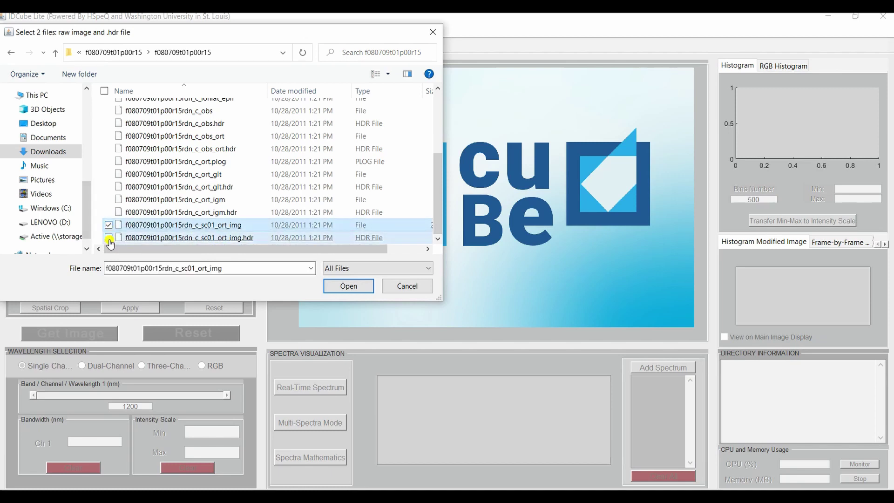
click(109, 239)
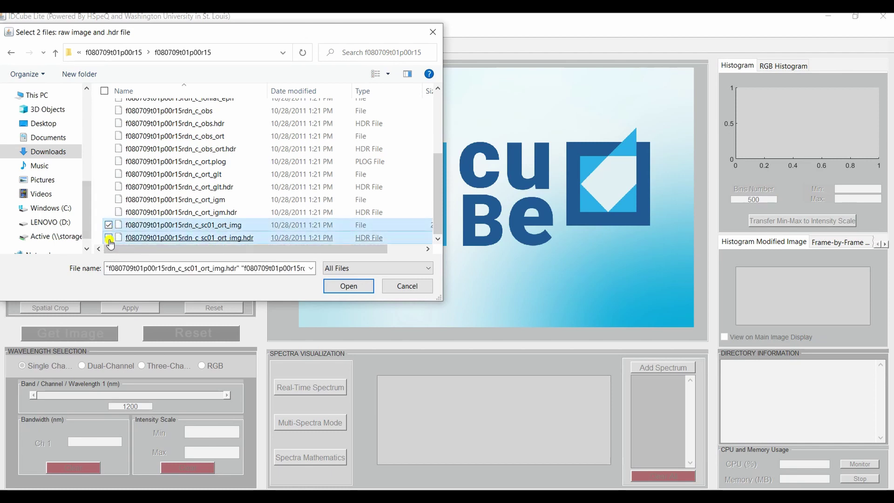
click(337, 287)
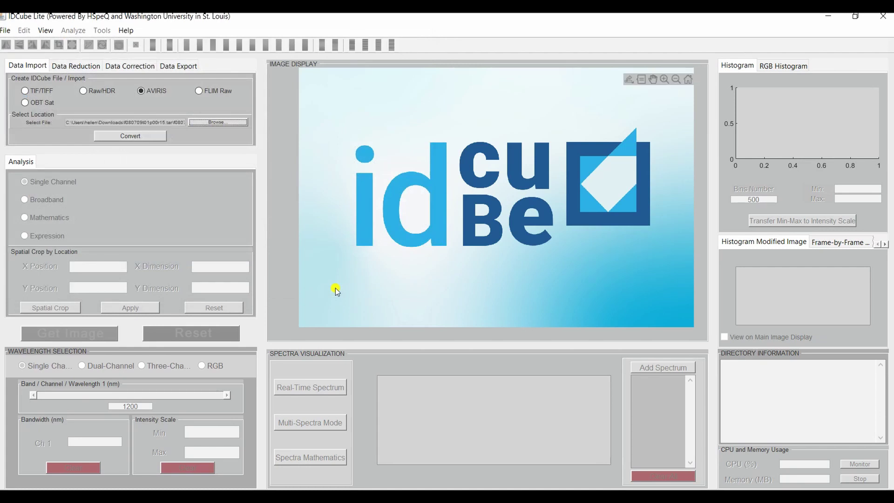
click(140, 136)
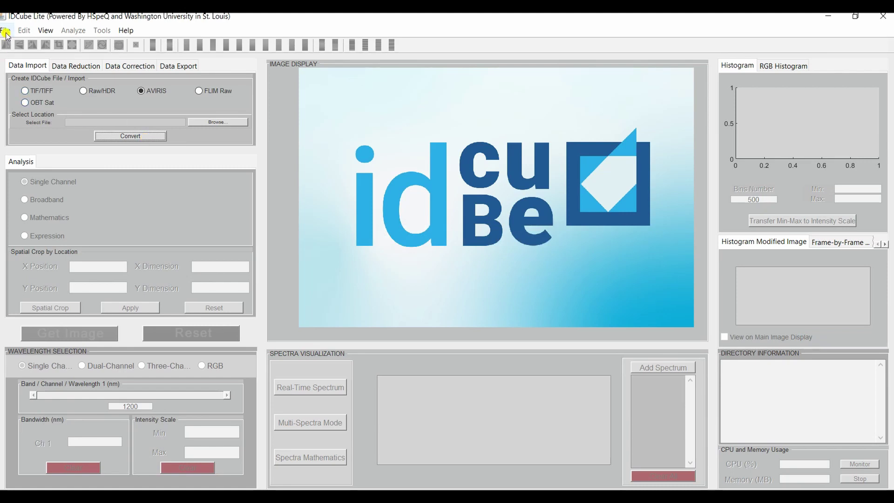
Open the converted f080709t01p00r15rdn_c_sc01_ort_img MAT file as HSI data from the innermost f080709t01p00r15 folder in Downloads.
click(5, 30)
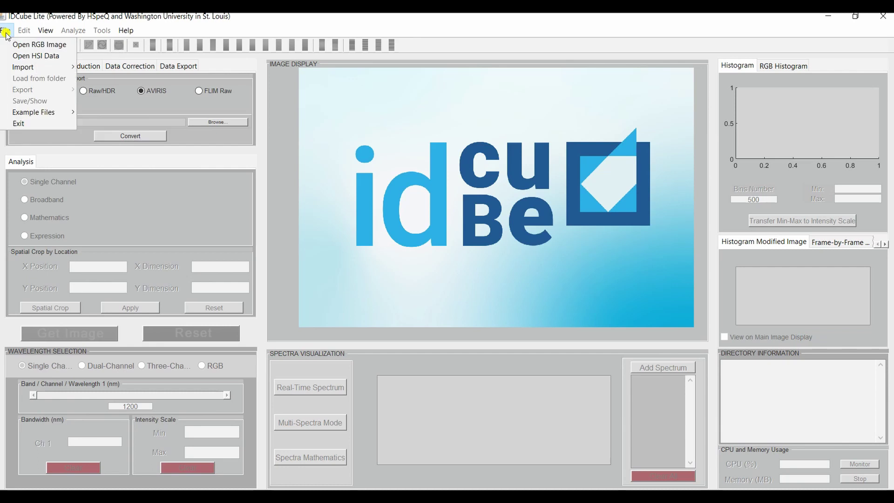
click(19, 56)
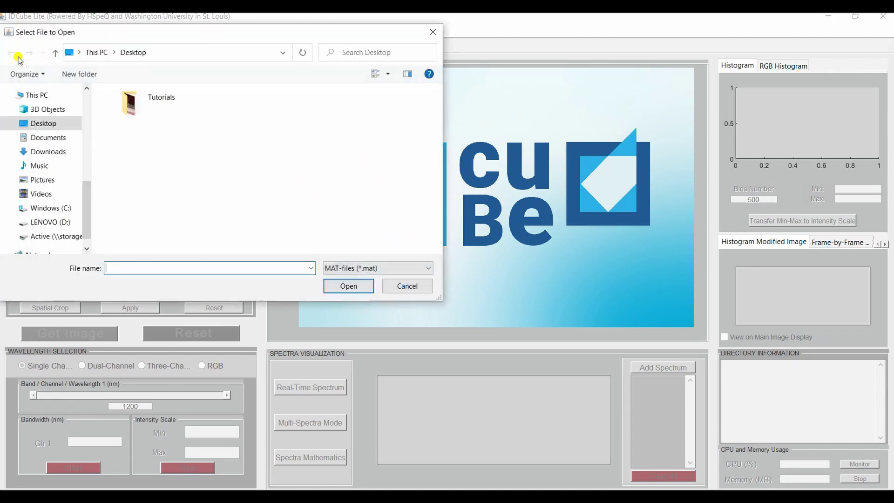
click(60, 150)
double_click(223, 135)
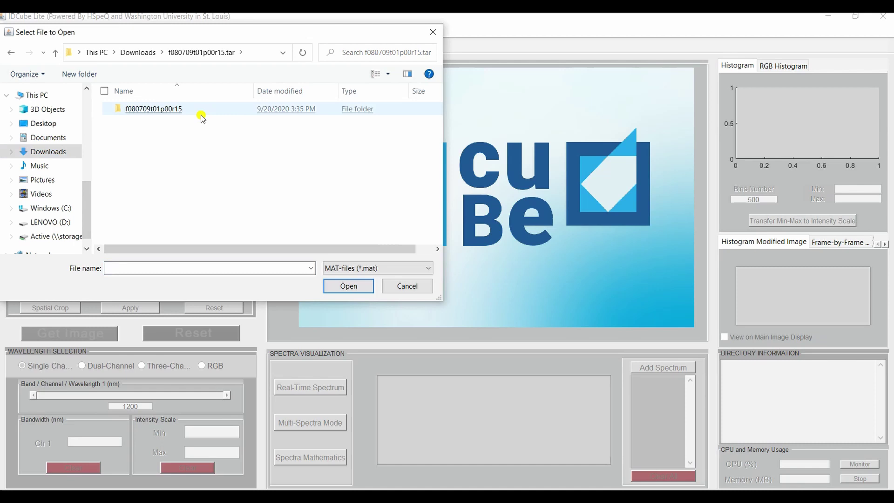
double_click(200, 110)
double_click(226, 112)
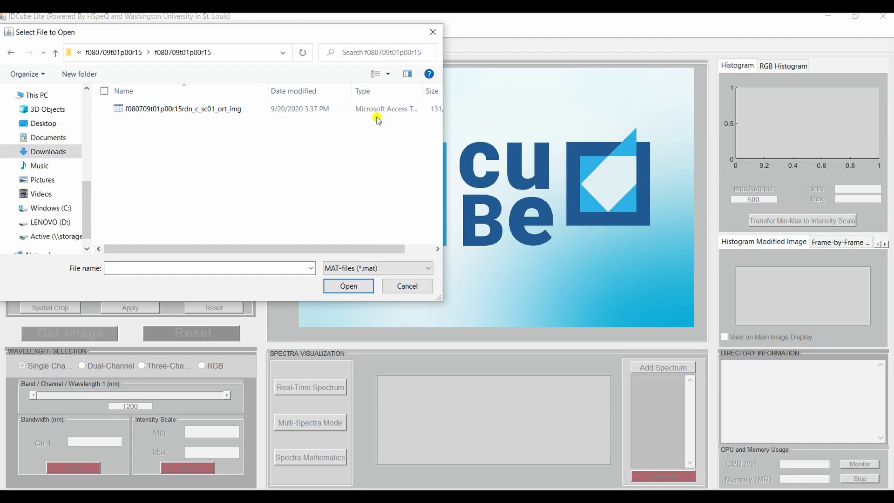
double_click(222, 114)
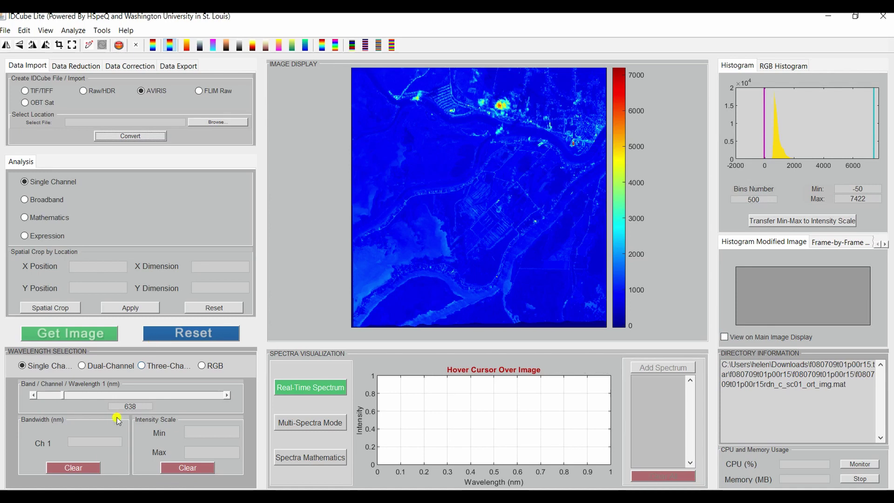
Preview the single channel at 1371 nm, and display an RGB composite with wavelengths 1, 2 and 3 at 999, 1525 and 580 nm.
drag(62, 398, 150, 396)
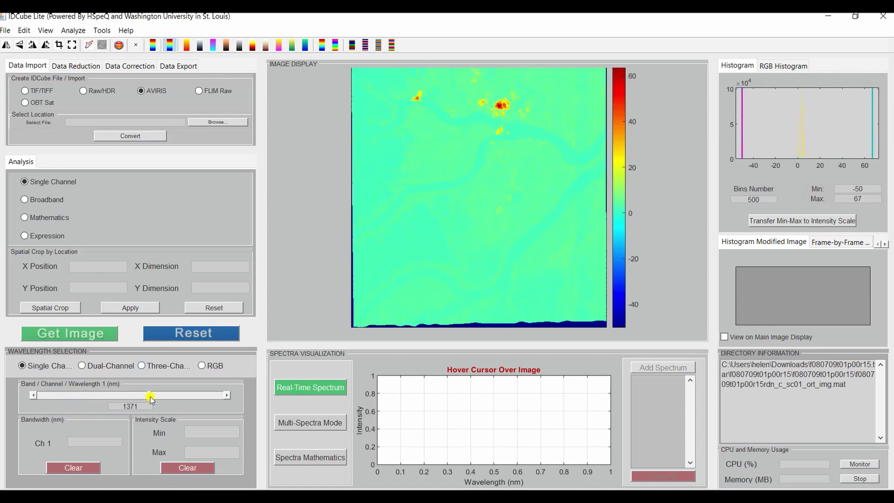
click(201, 366)
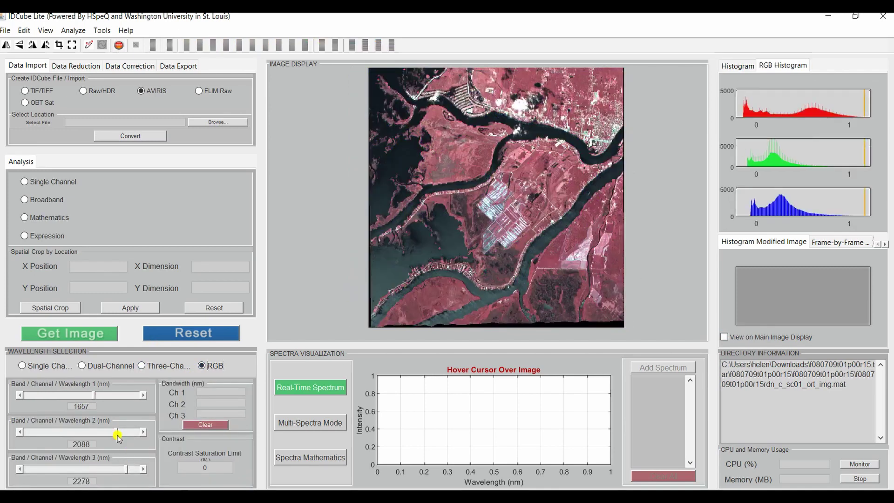
drag(127, 469, 34, 470)
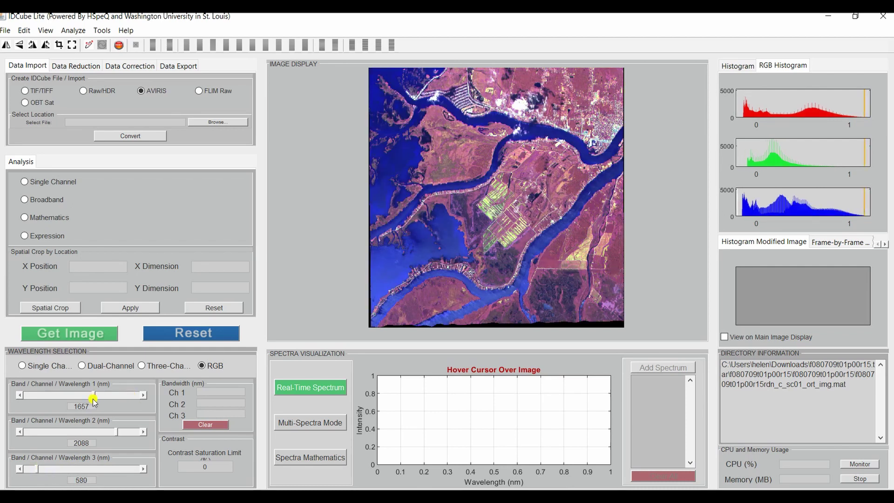
drag(94, 401, 56, 402)
click(63, 396)
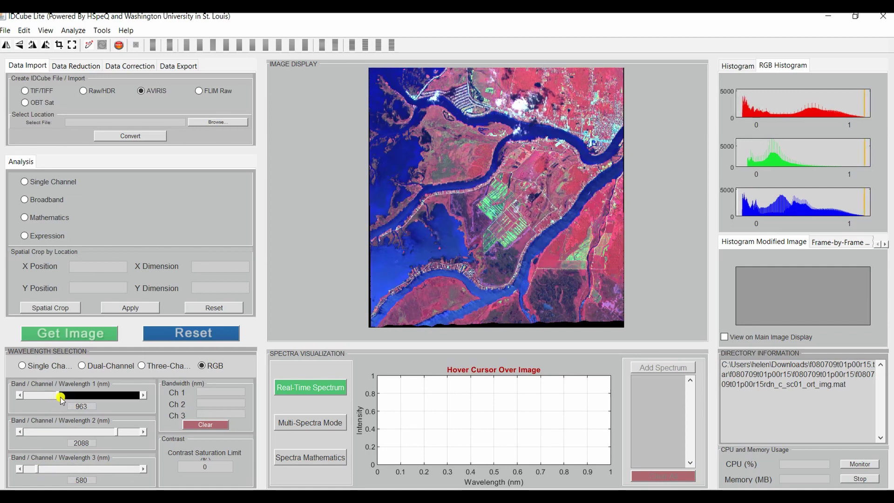
drag(117, 435, 86, 438)
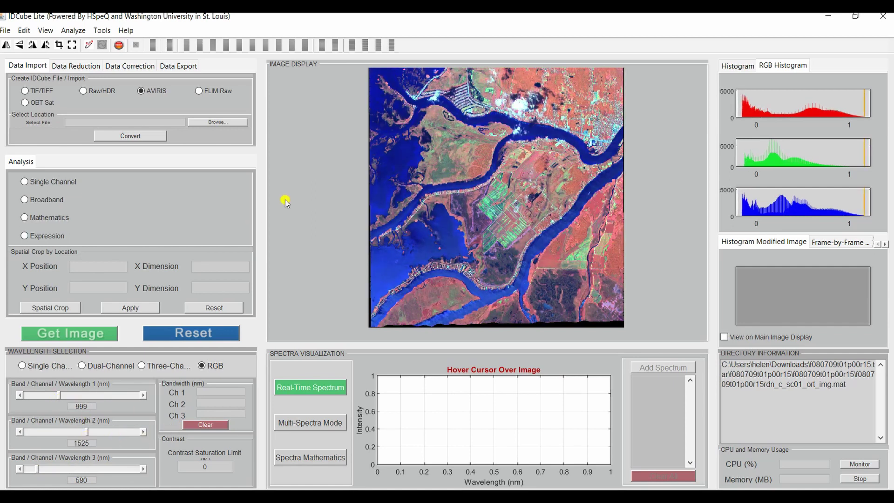
Classify the image with Spectral Angular Mapping using one class sampled on the upper river channel, and compare original and classified images with the slider.
click(102, 30)
click(103, 45)
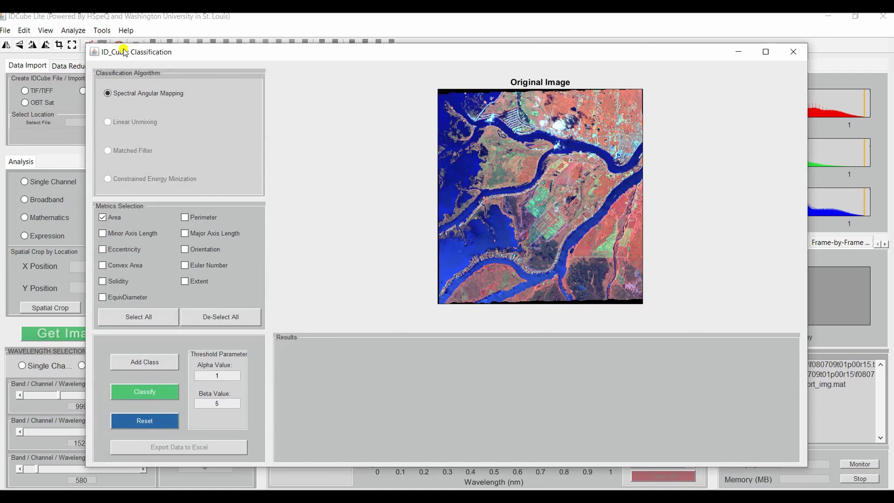
click(149, 362)
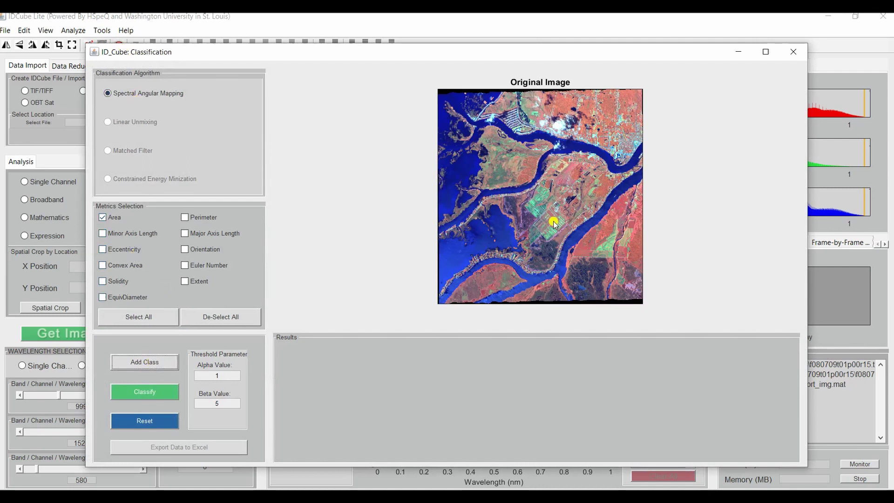
click(573, 144)
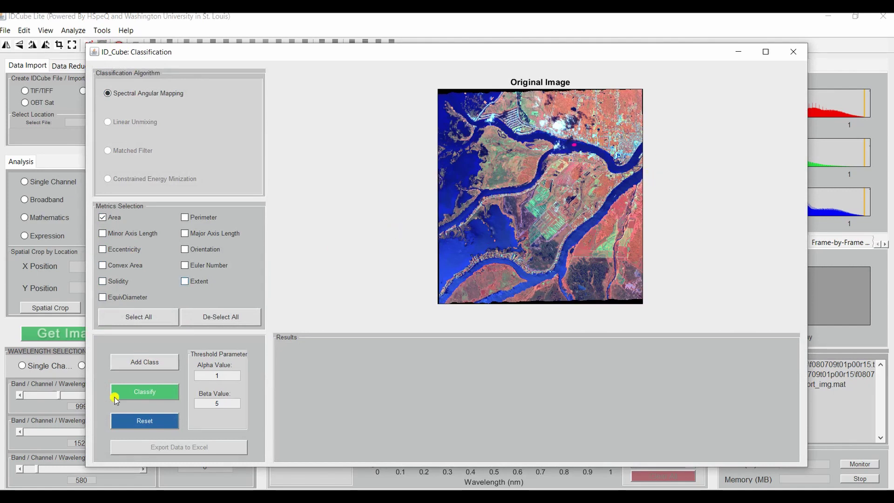
click(155, 392)
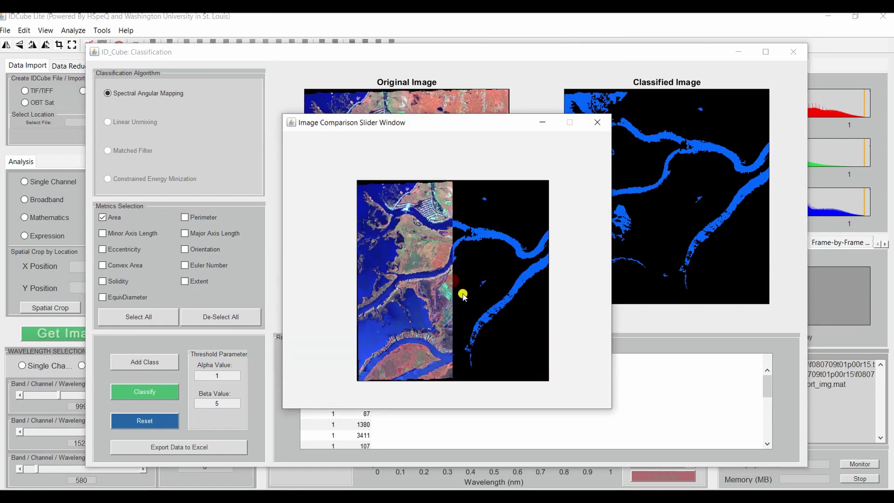
drag(454, 286, 431, 292)
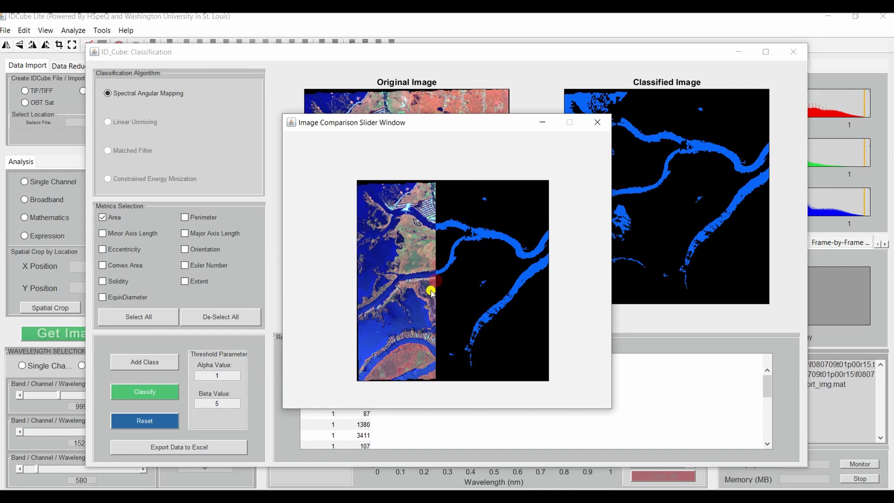